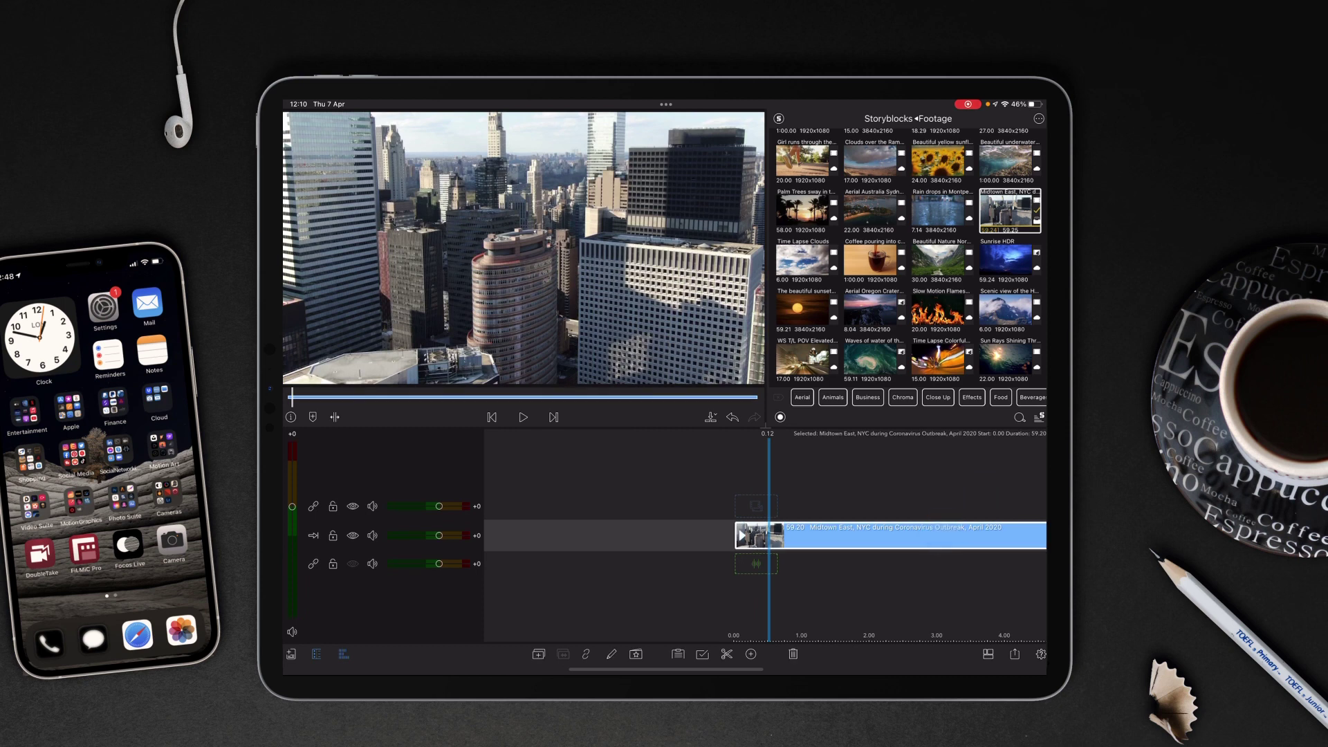
# Play the drone clip to about 11 seconds, then scrub the playhead around that mark and back to the start.
pyautogui.click(524, 417)
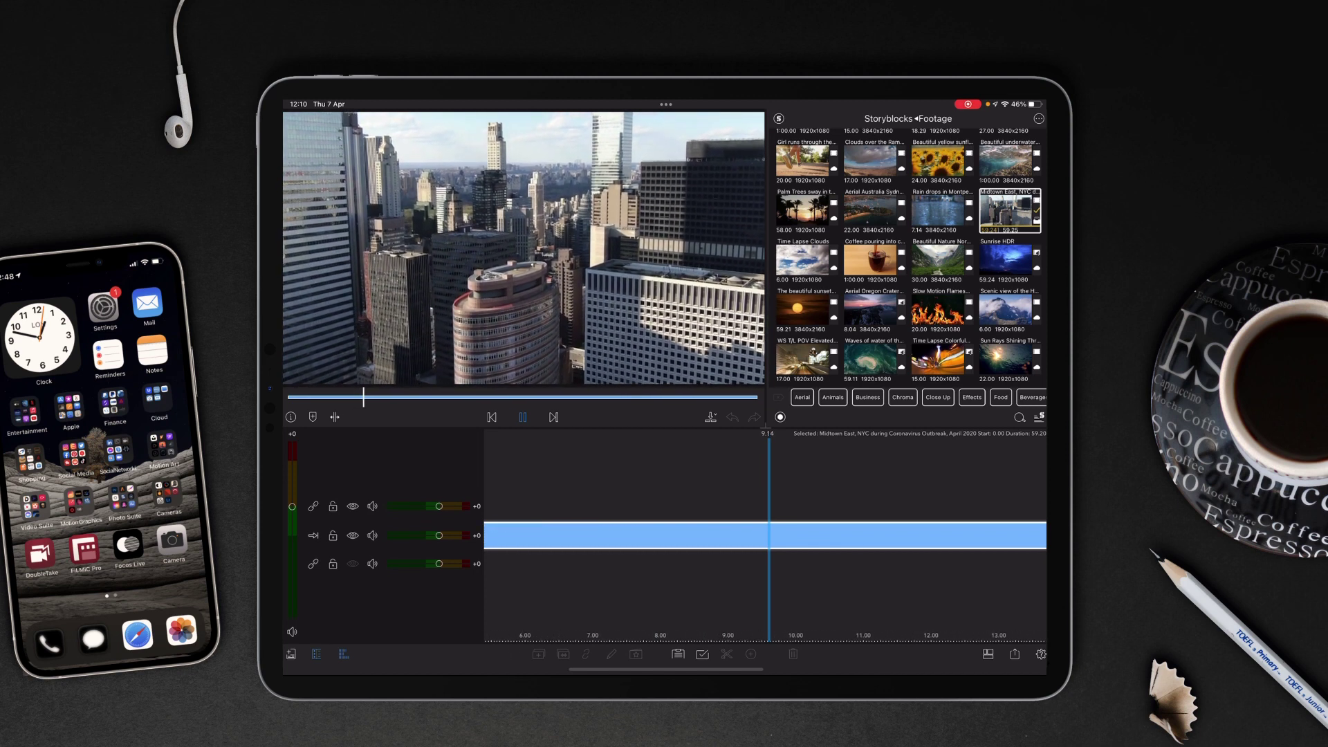
pyautogui.press('space')
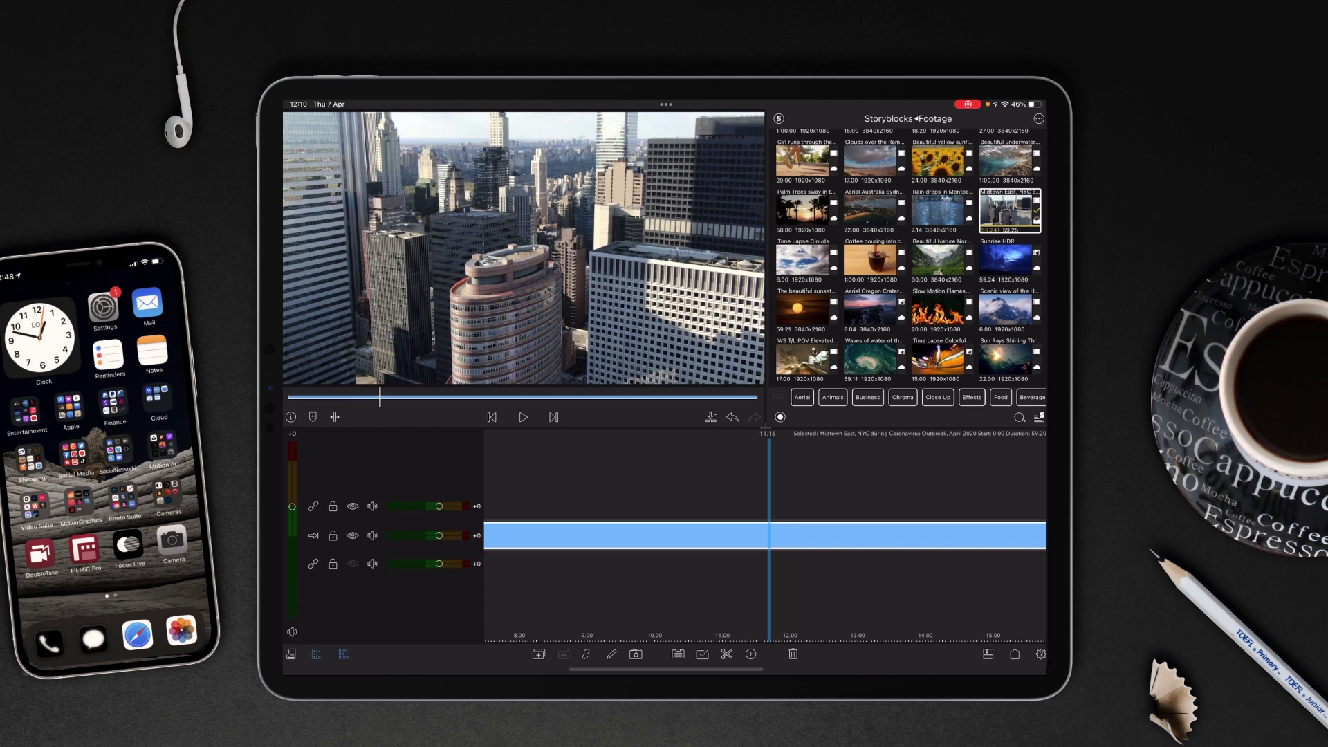
pyautogui.moveTo(909, 486); pyautogui.dragTo(1023, 505)
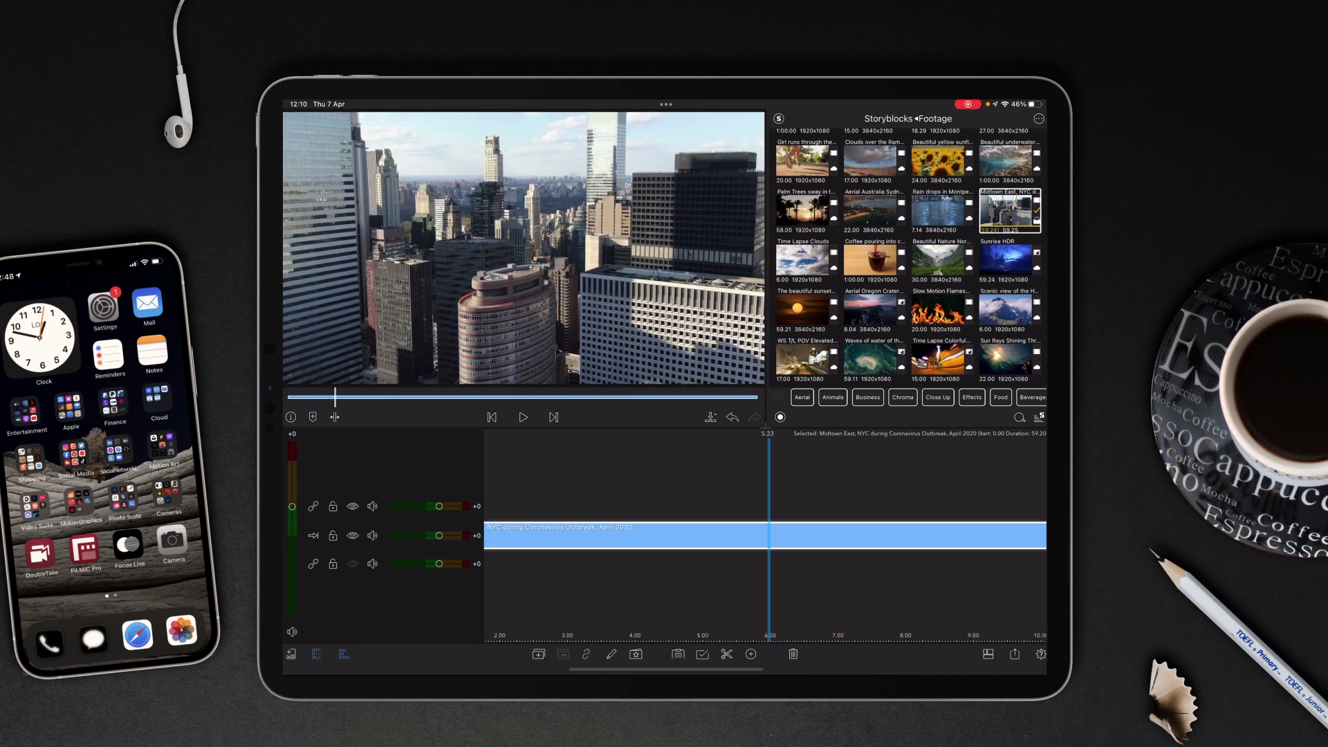
pyautogui.moveTo(920, 500)
pyautogui.mouseDown()
pyautogui.moveTo(876, 491)
pyautogui.moveTo(899, 478)
pyautogui.mouseUp()
pyautogui.moveTo(789, 537); pyautogui.dragTo(703, 539)
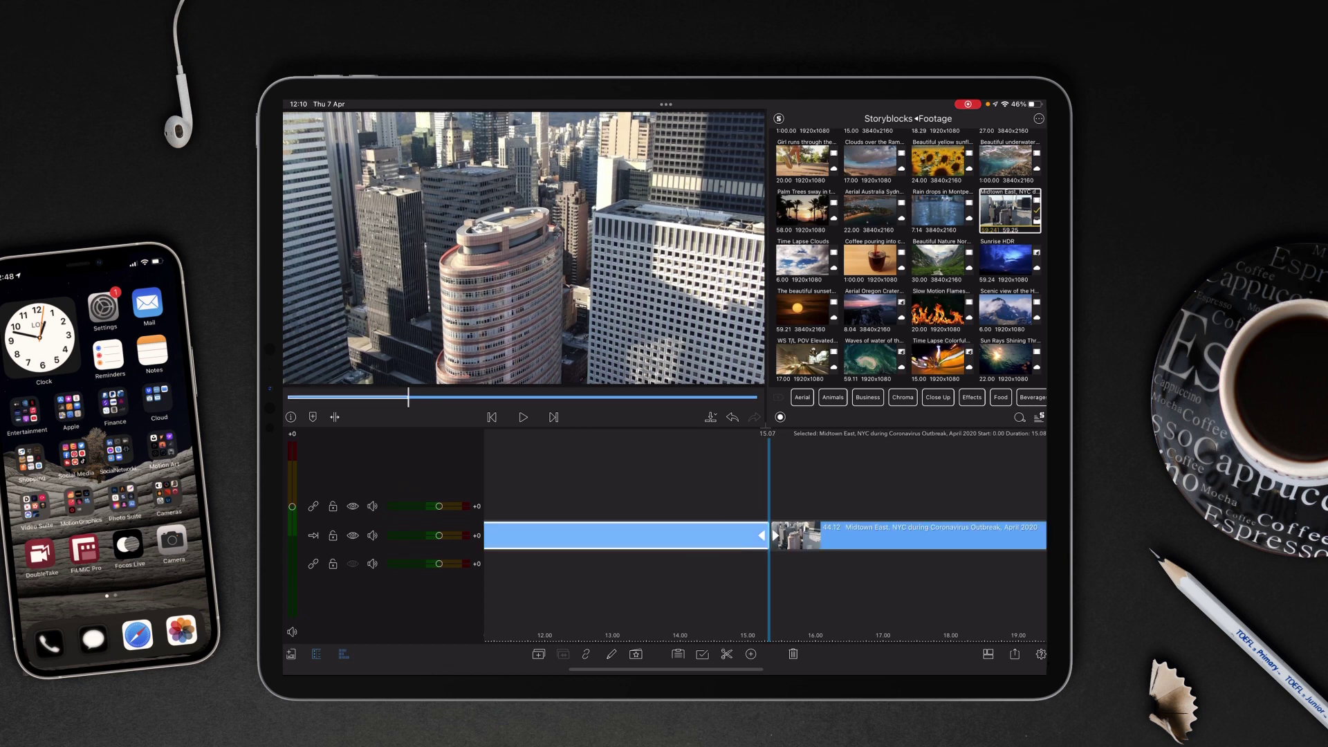
pyautogui.moveTo(931, 495)
pyautogui.mouseDown()
pyautogui.moveTo(1028, 484)
pyautogui.moveTo(706, 514)
pyautogui.mouseUp()
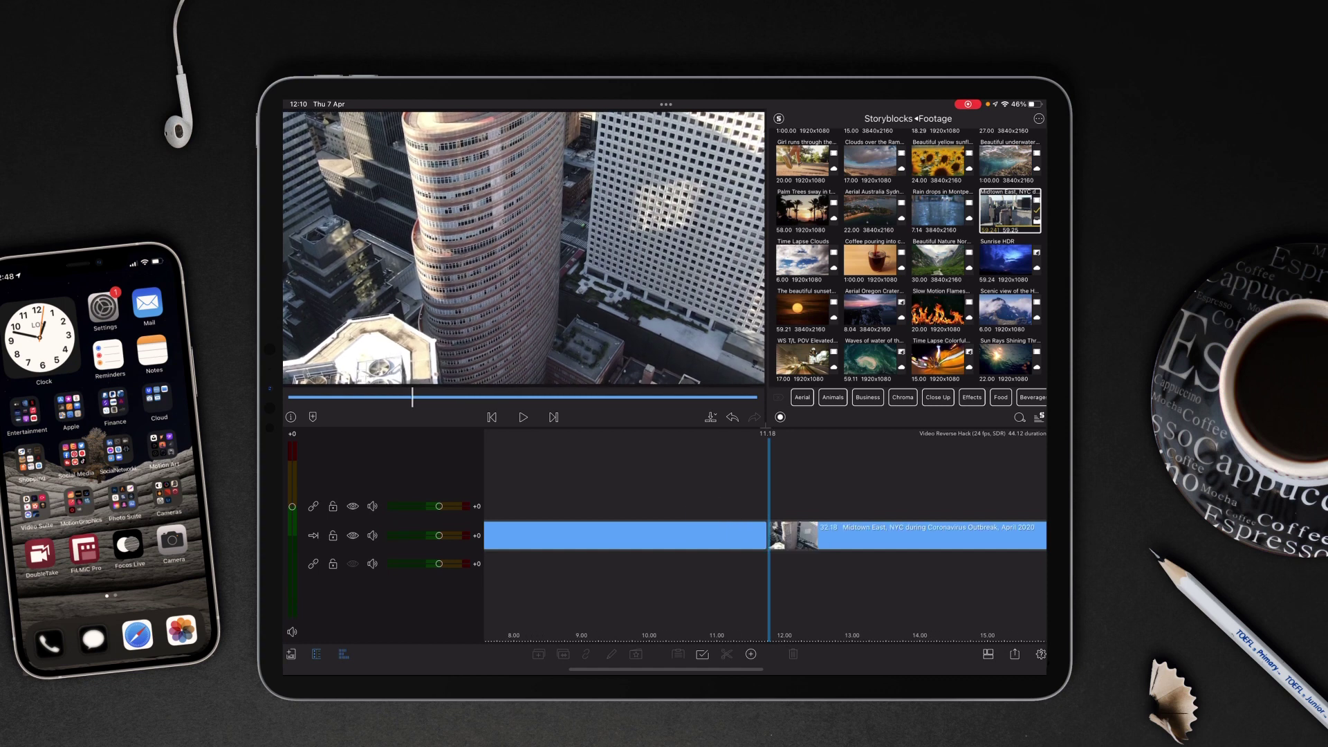
# Play back the shortened 11-second clip from about 3 seconds in to check it.
pyautogui.moveTo(895, 487); pyautogui.dragTo(931, 485)
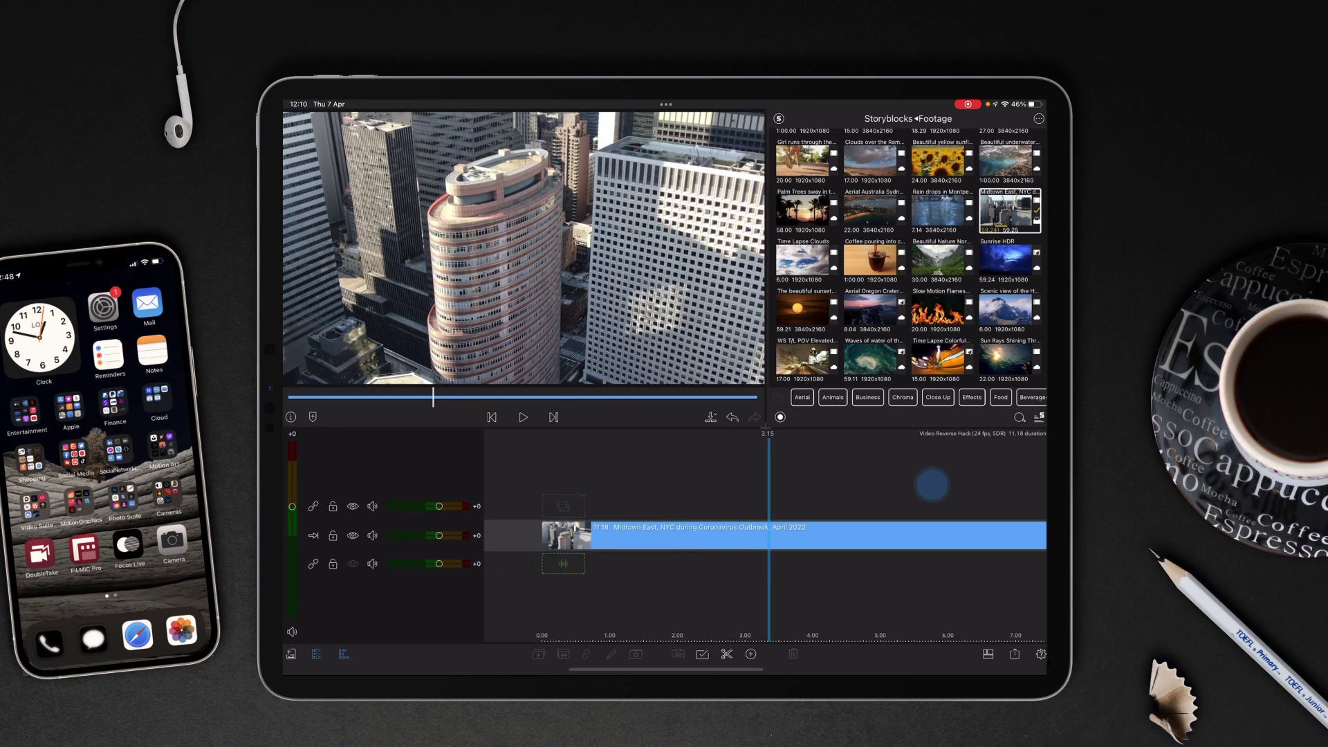
pyautogui.click(522, 415)
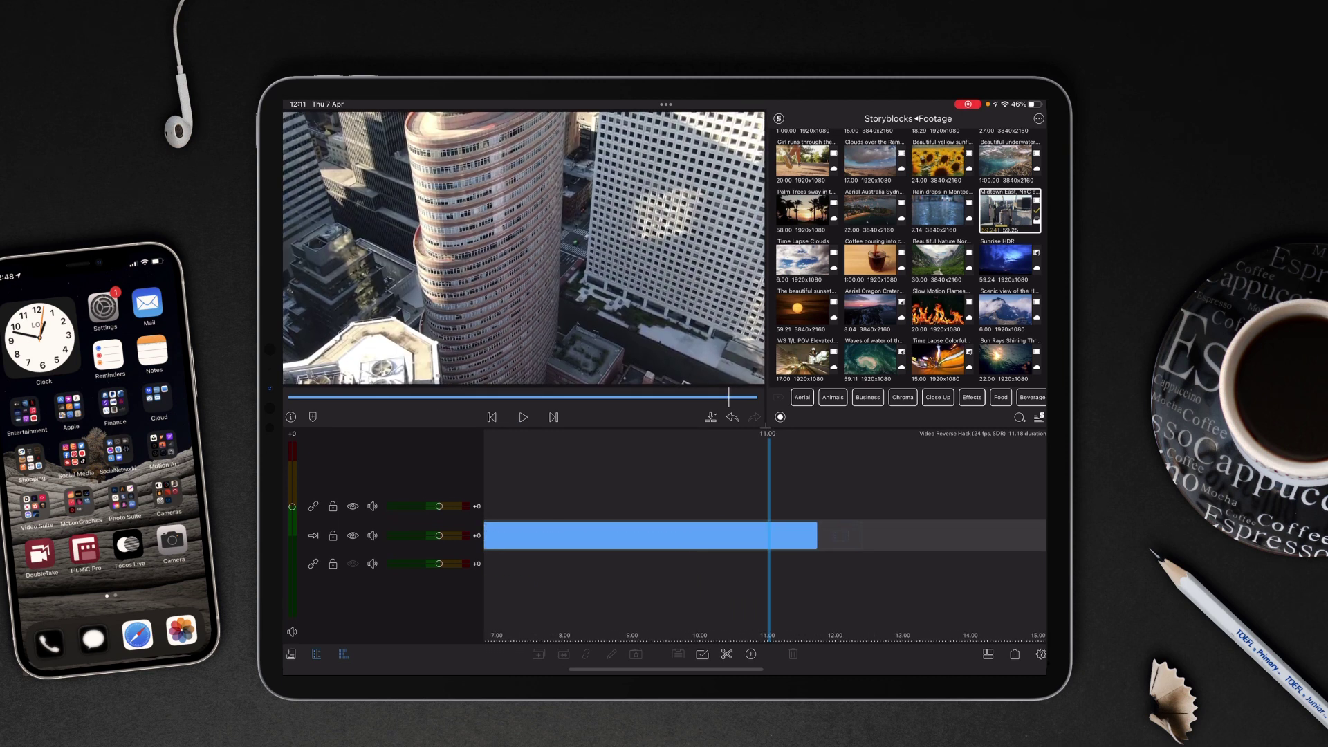
pyautogui.click(847, 485)
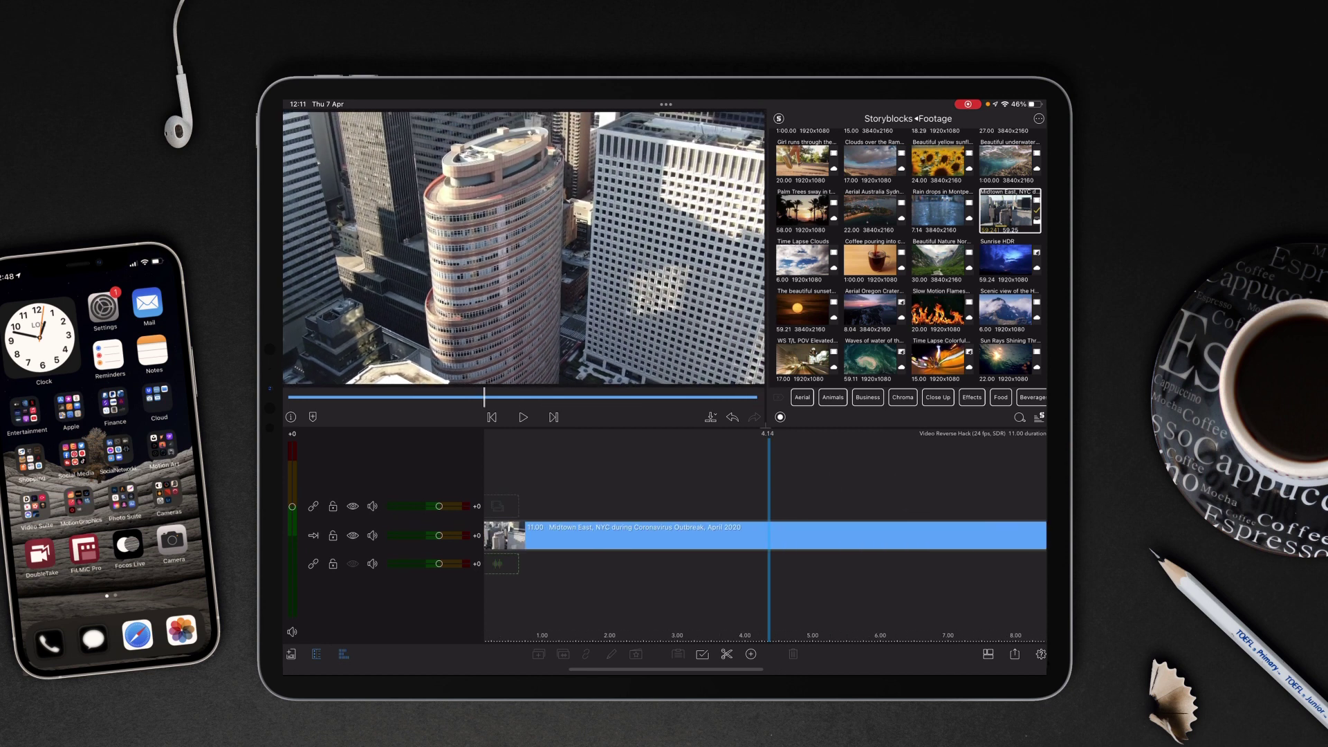
pyautogui.click(789, 535)
pyautogui.doubleClick(788, 536)
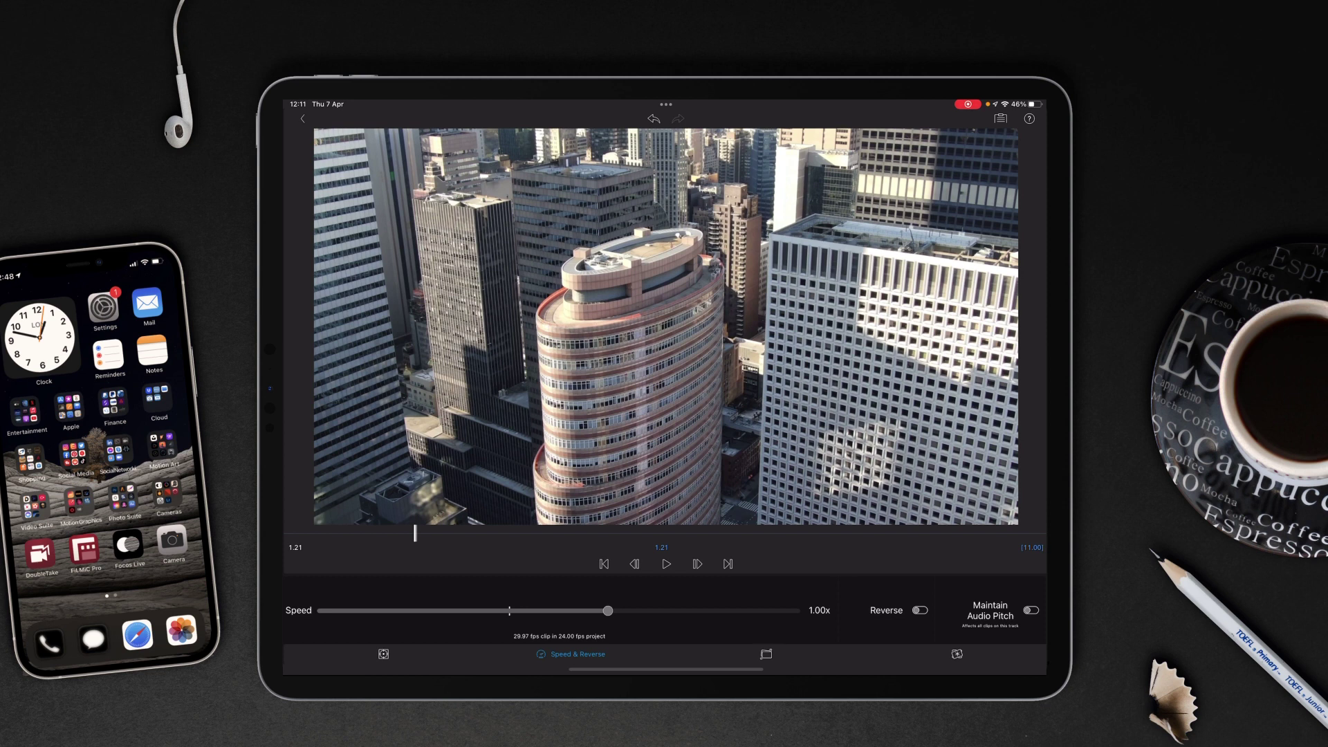
pyautogui.click(919, 610)
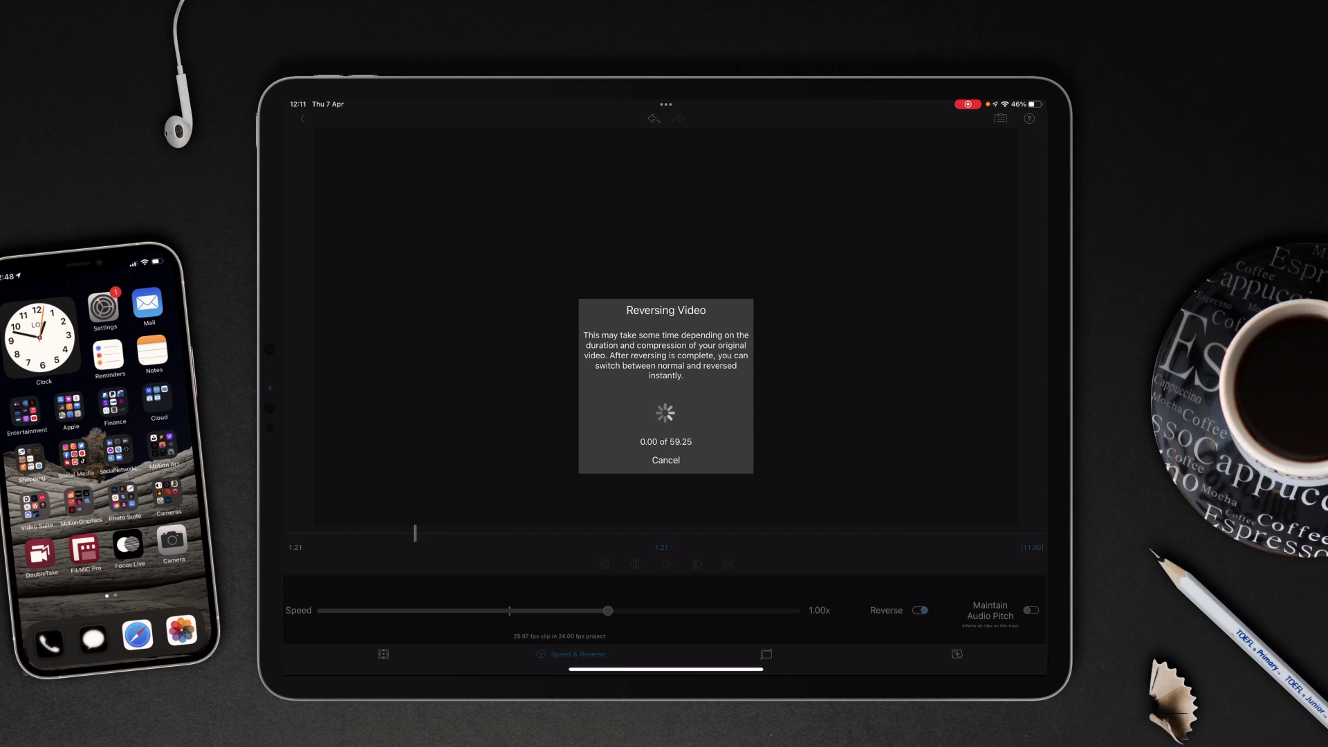
pyautogui.click(666, 459)
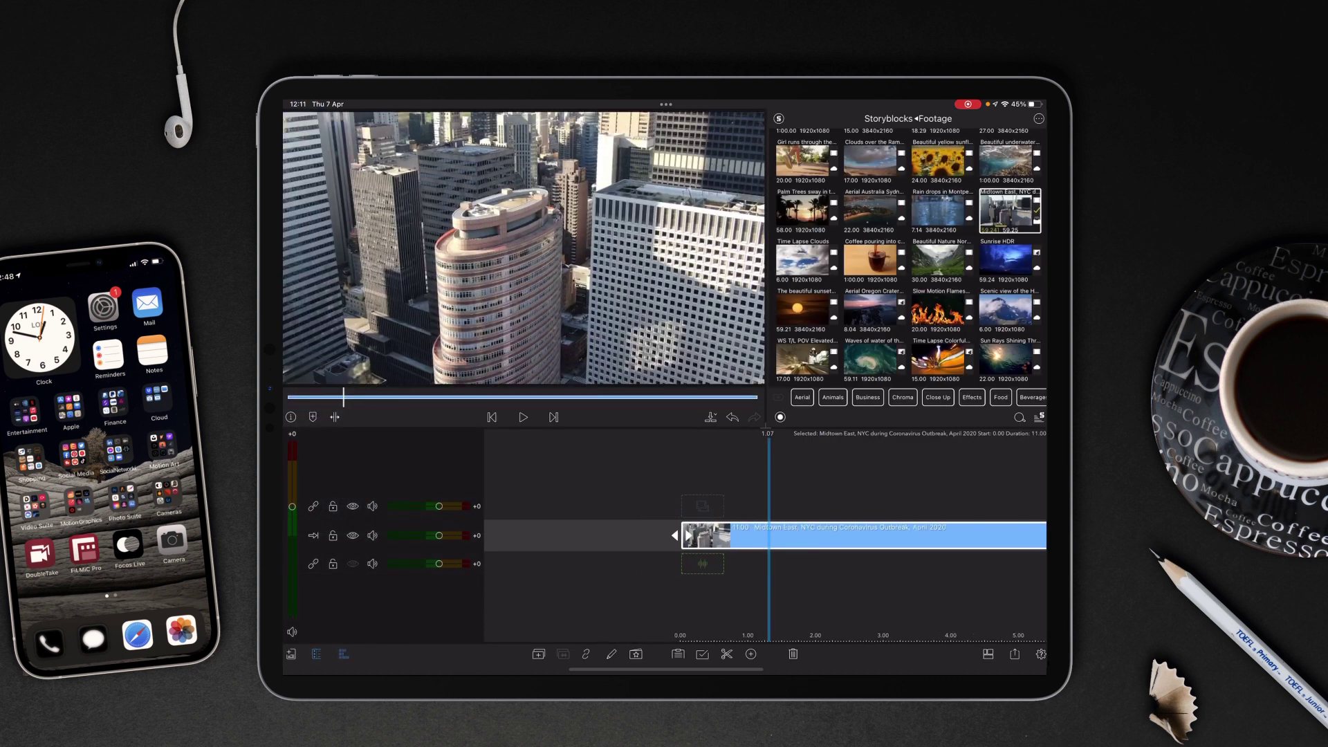
# Export the 11-second project as a movie to the Photos library.
pyautogui.click(1014, 654)
pyautogui.click(934, 550)
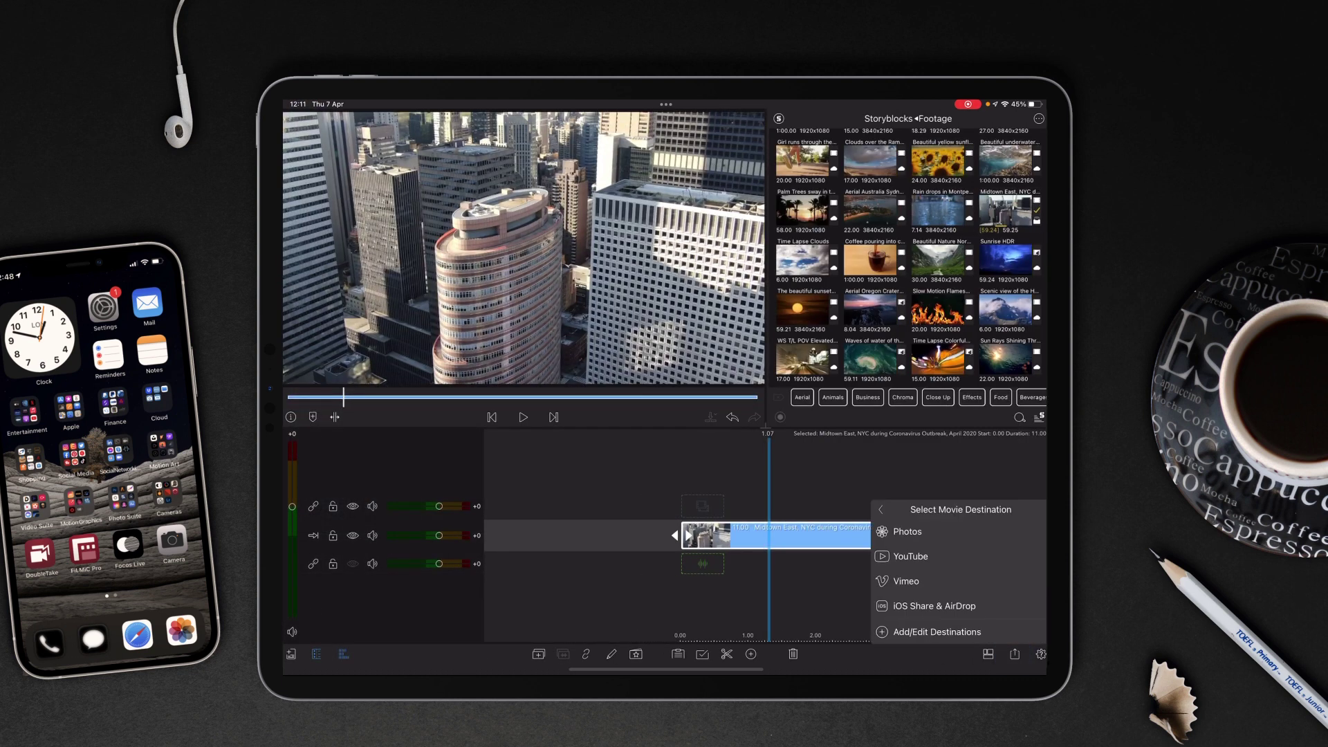
pyautogui.click(934, 508)
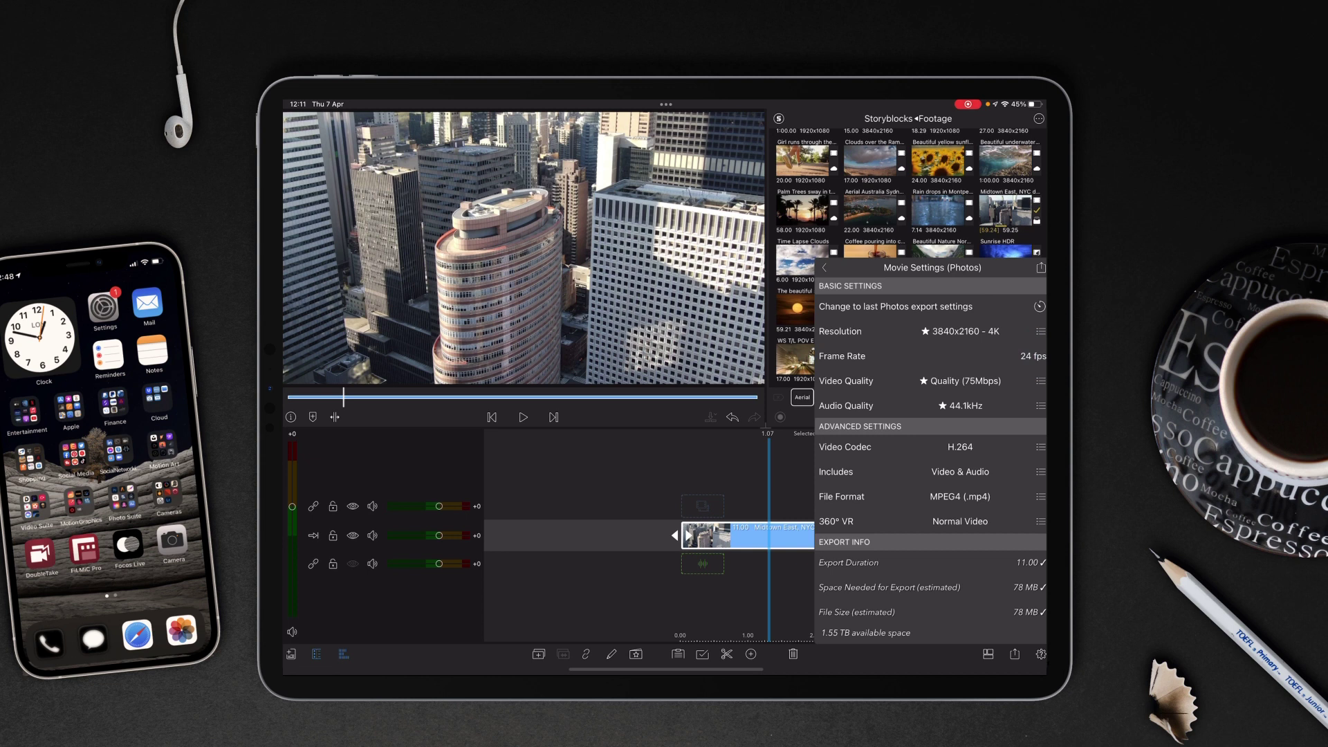
pyautogui.click(1041, 266)
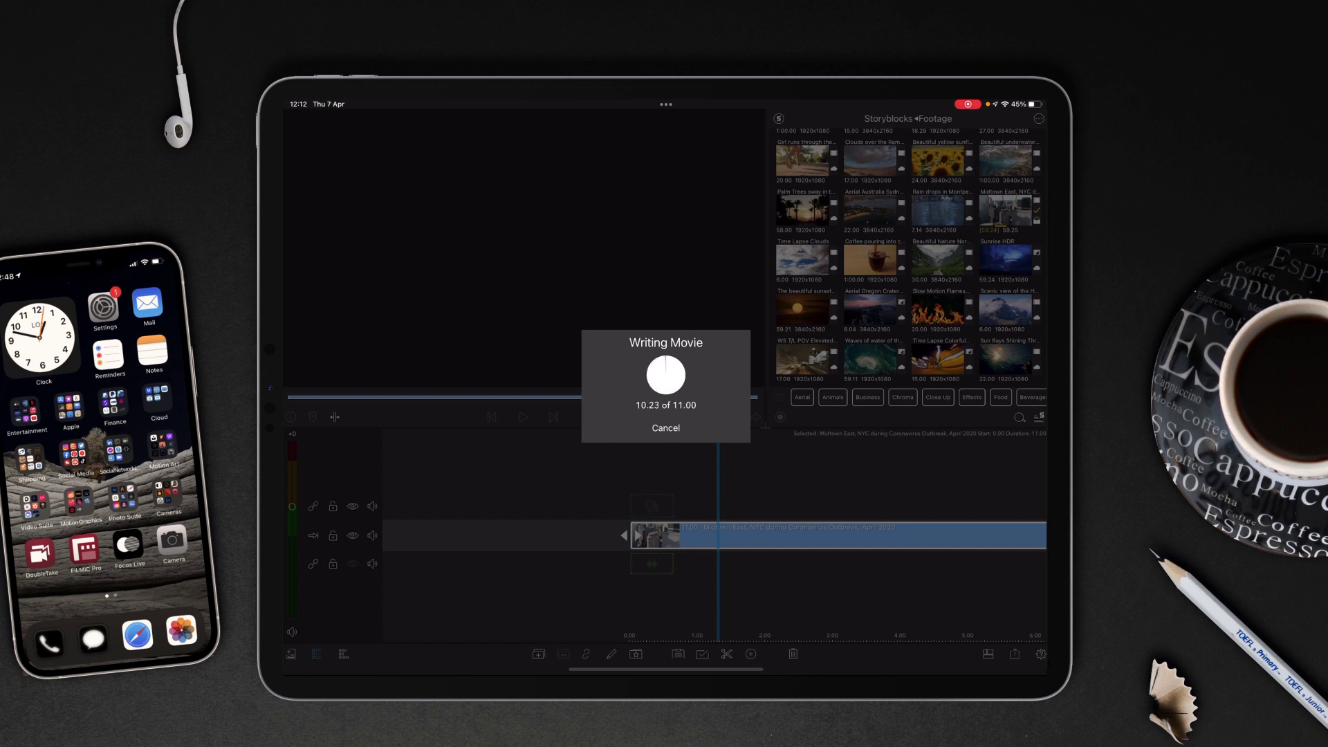
# Place the exported Video Reverse Hack clip from Photos at the start of the timeline.
pyautogui.click(779, 119)
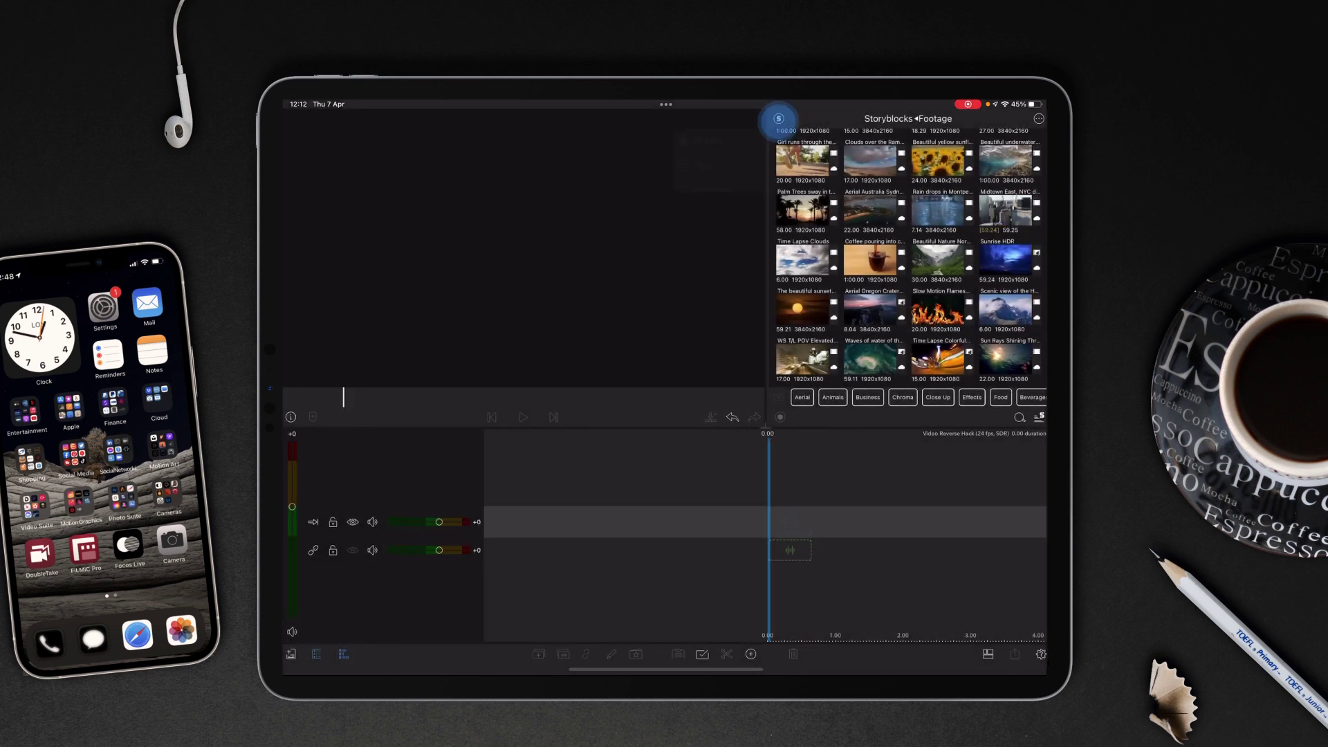
pyautogui.click(798, 142)
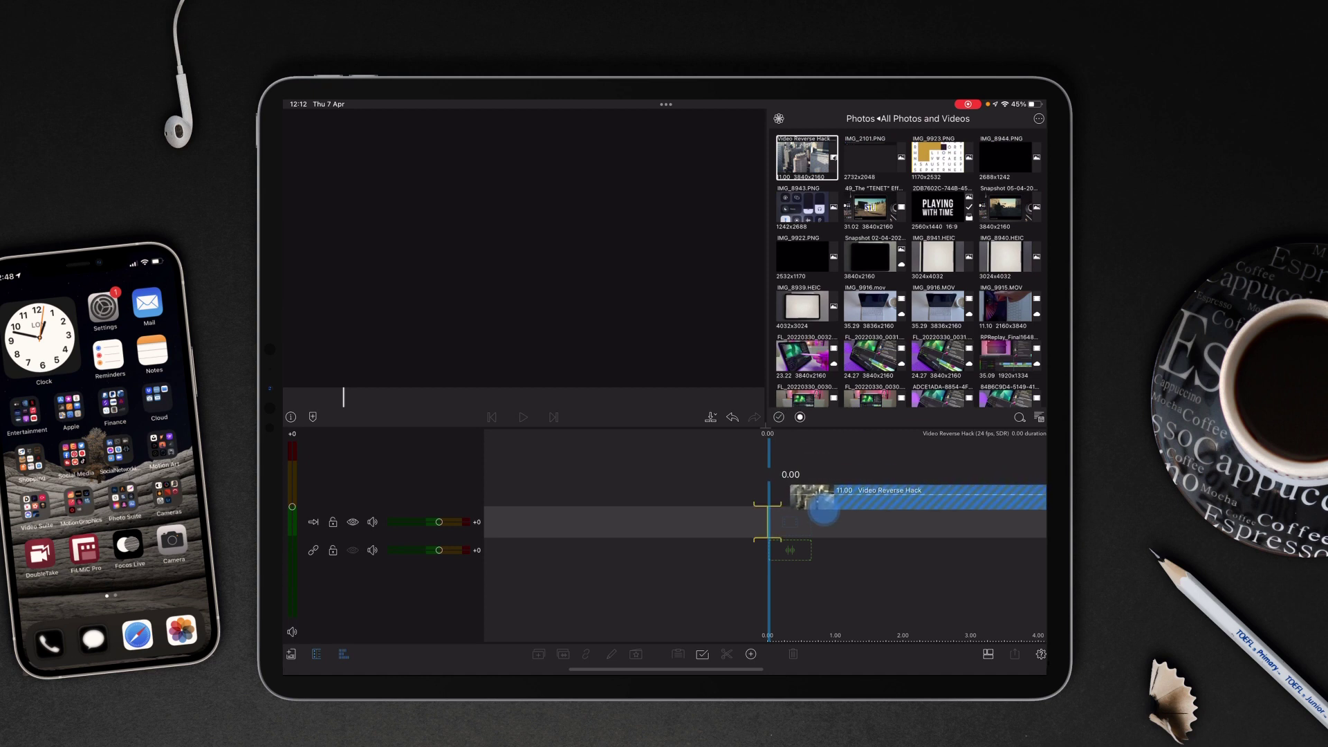
pyautogui.moveTo(810, 206); pyautogui.dragTo(830, 519)
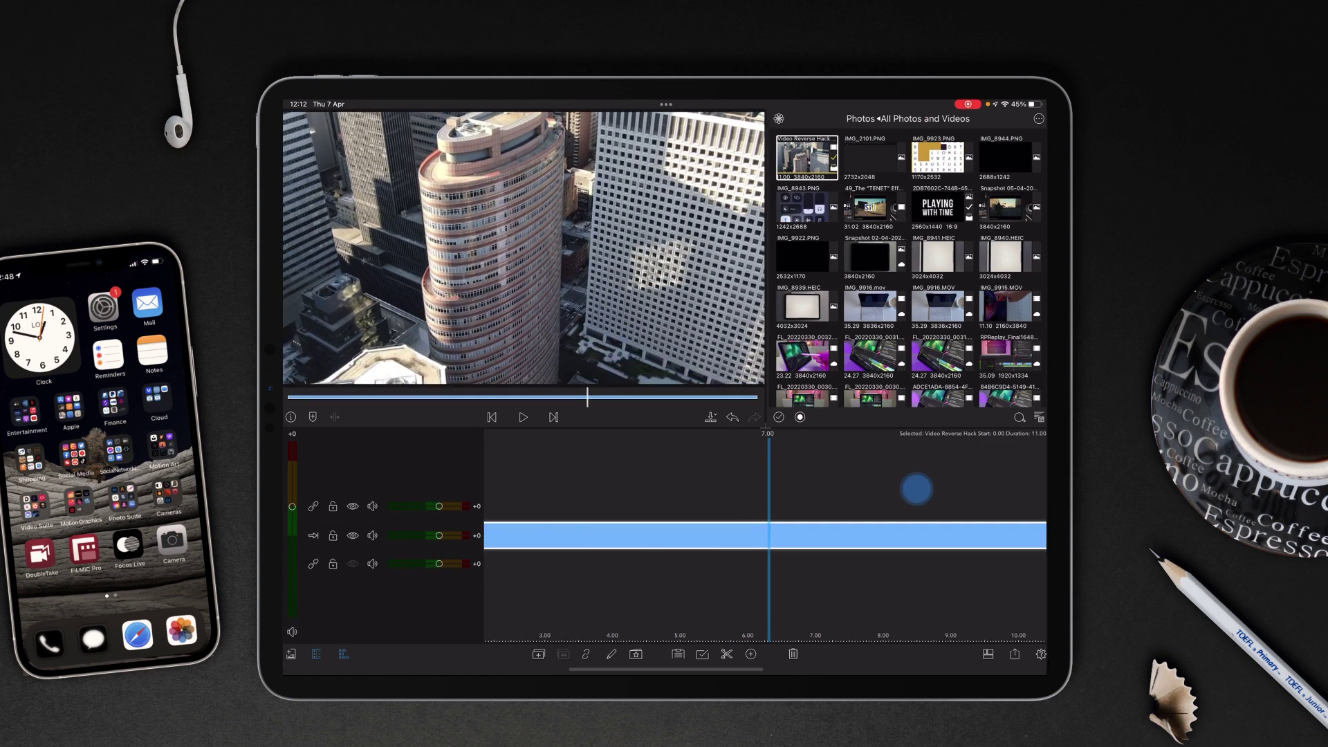
# Turn on Reverse for the Video Reverse Hack clip in its speed and reverse editor.
pyautogui.doubleClick(623, 534)
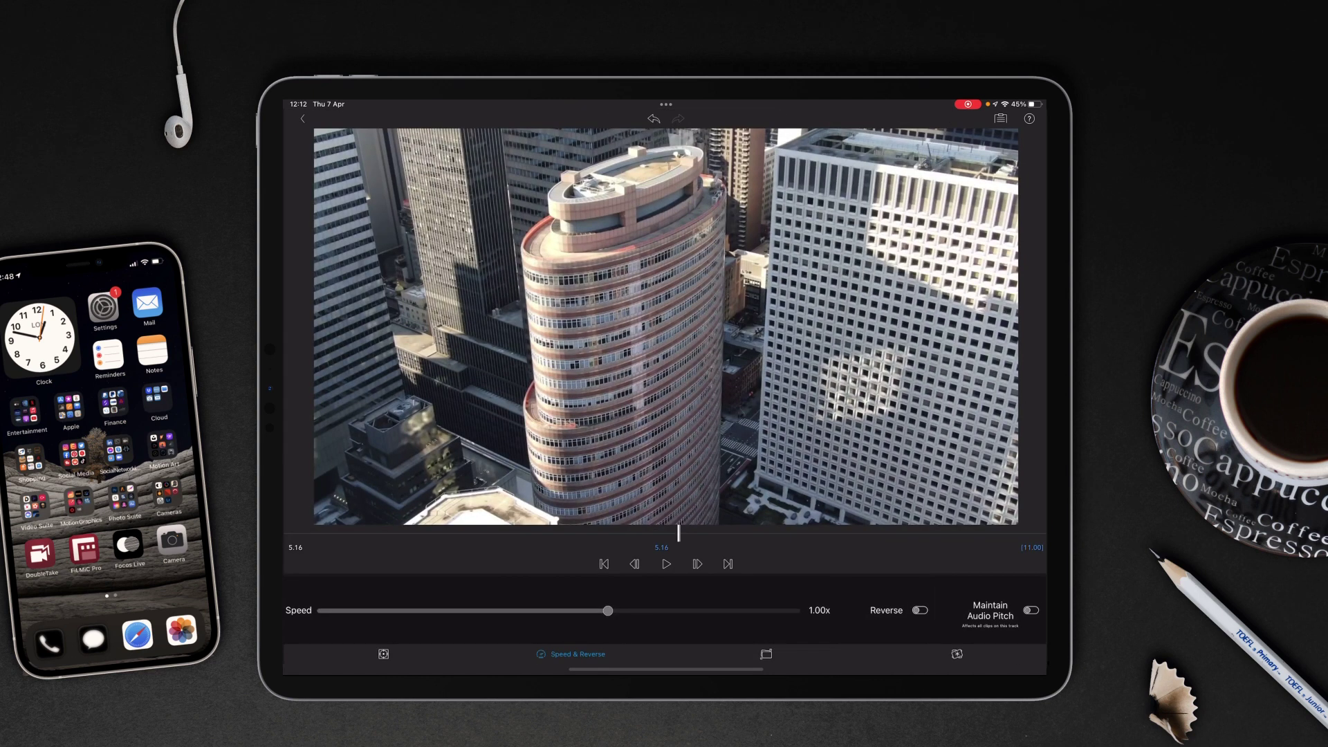
pyautogui.click(919, 610)
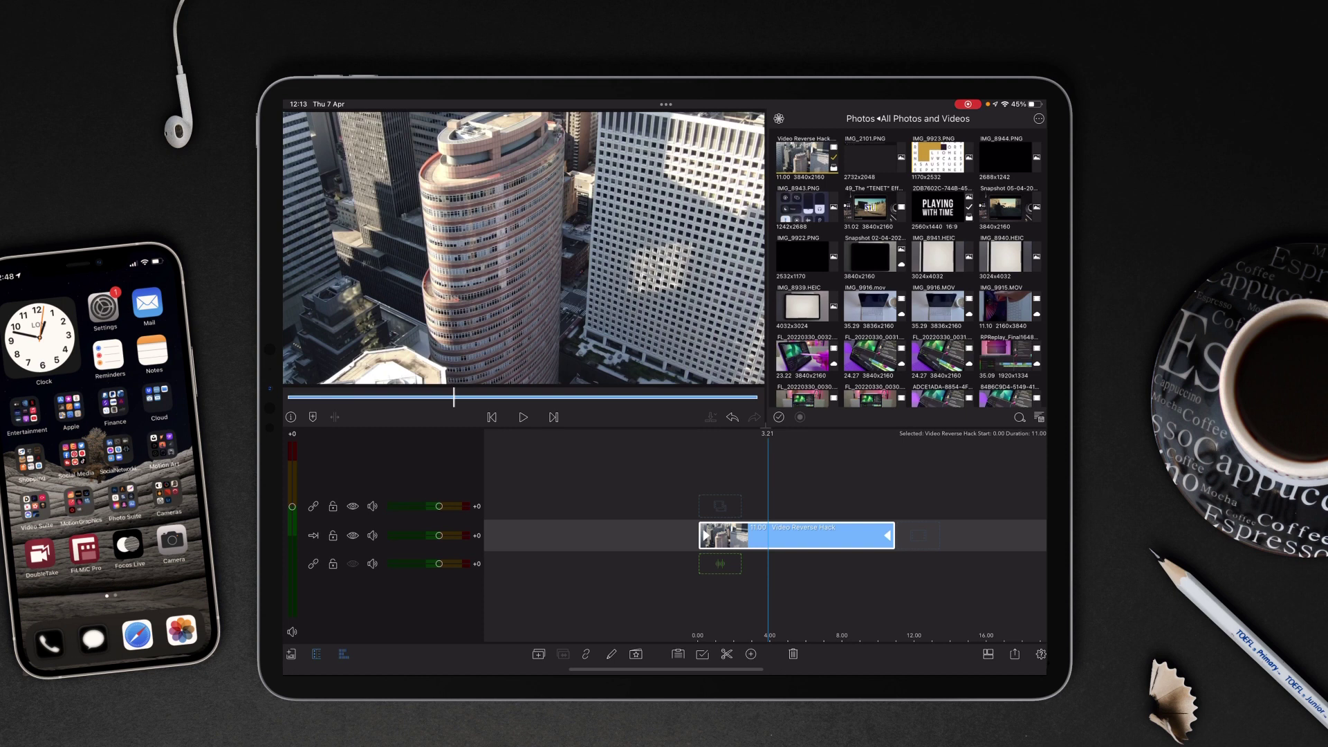
pyautogui.moveTo(914, 584); pyautogui.dragTo(972, 584)
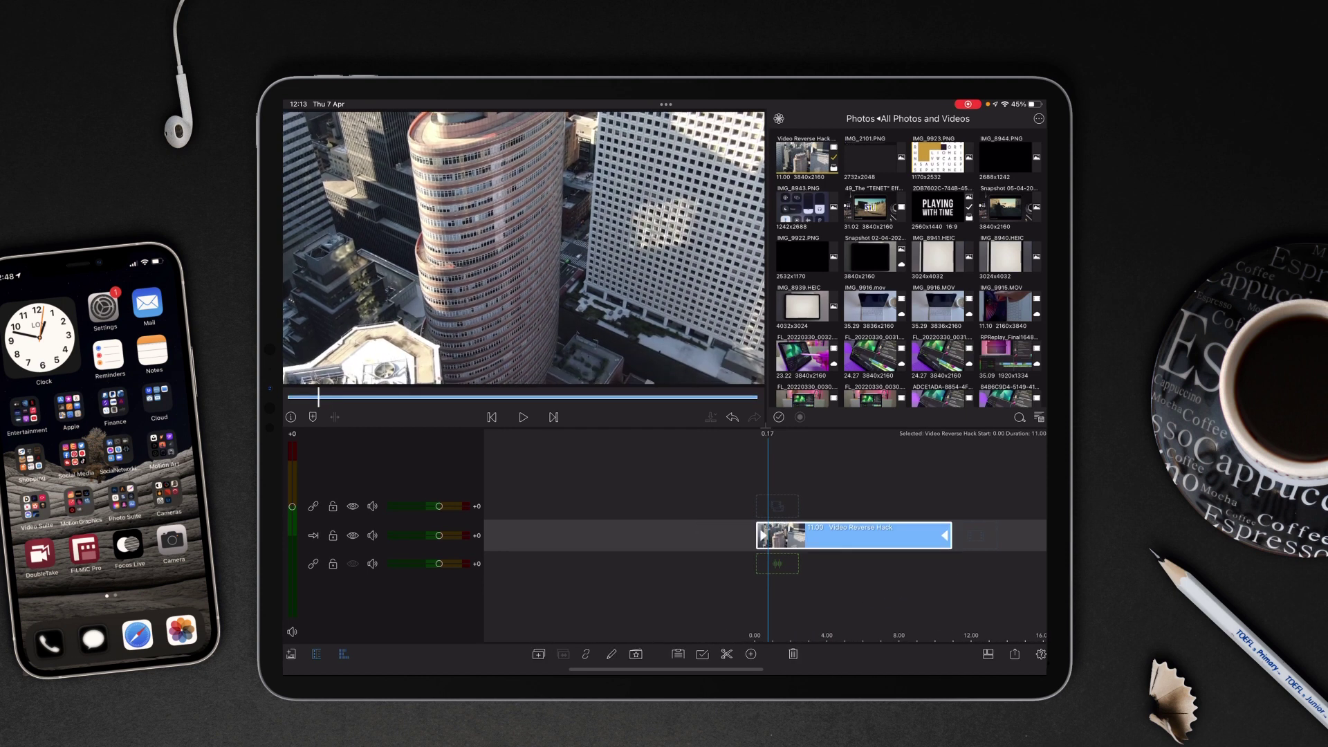